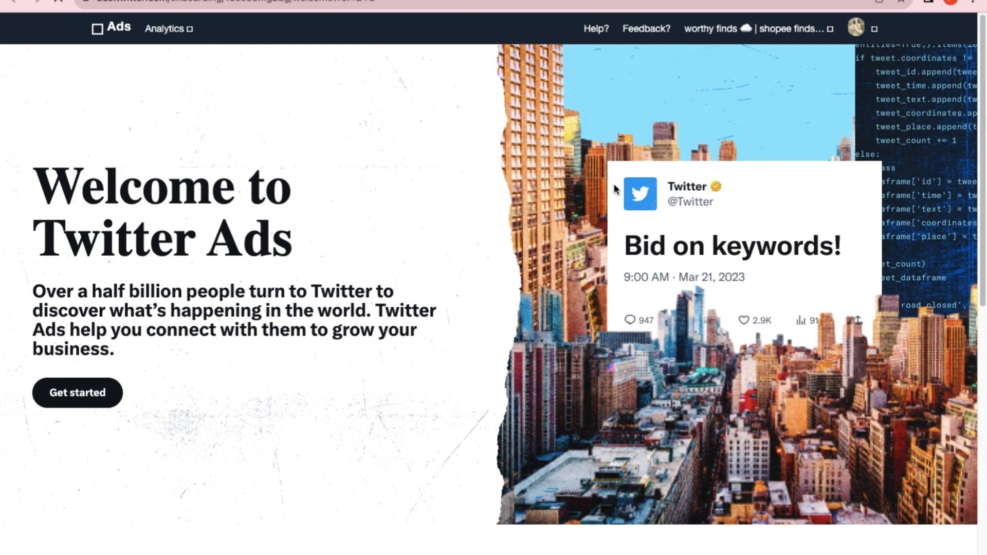
Start the ad setup and open the advertiser verification link.
click(88, 392)
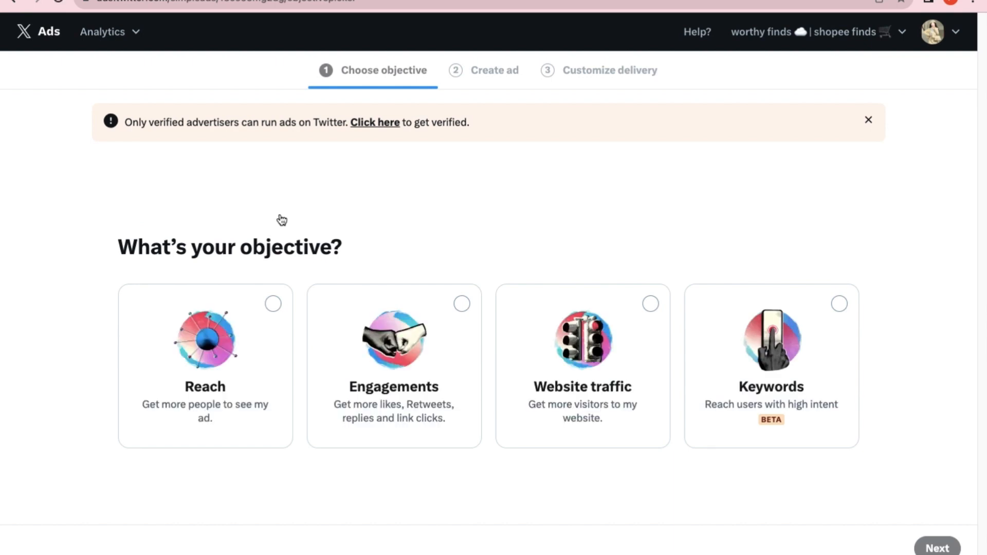
click(379, 122)
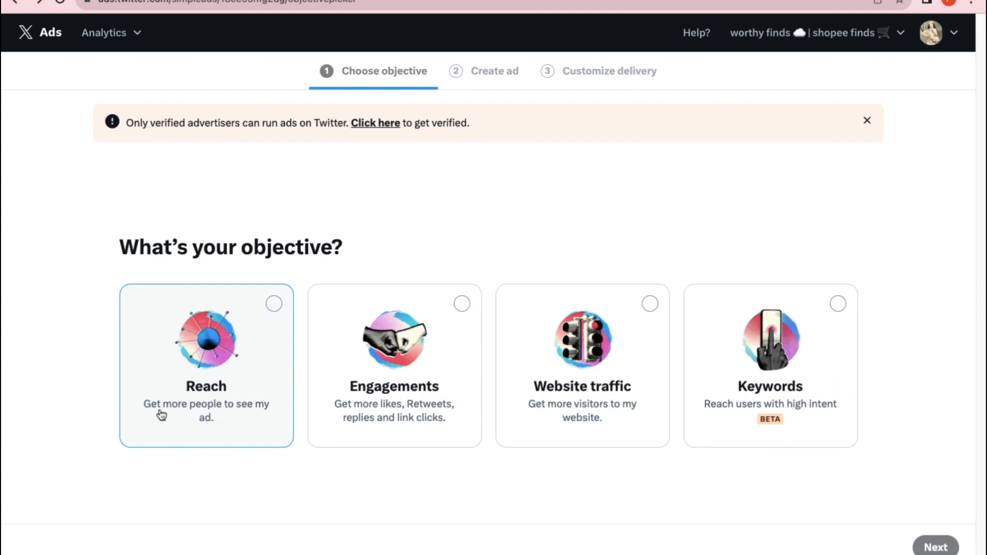
Go through the Reach, Engagements and Website traffic objectives, and select Keywords as the campaign objective.
drag(144, 408, 240, 428)
drag(333, 409, 454, 429)
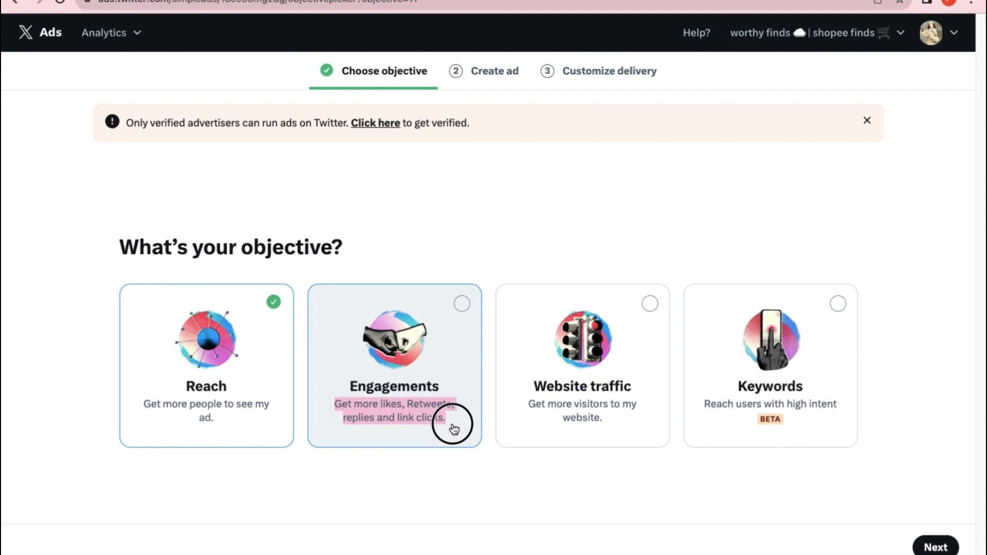
drag(454, 428, 456, 430)
drag(526, 406, 612, 424)
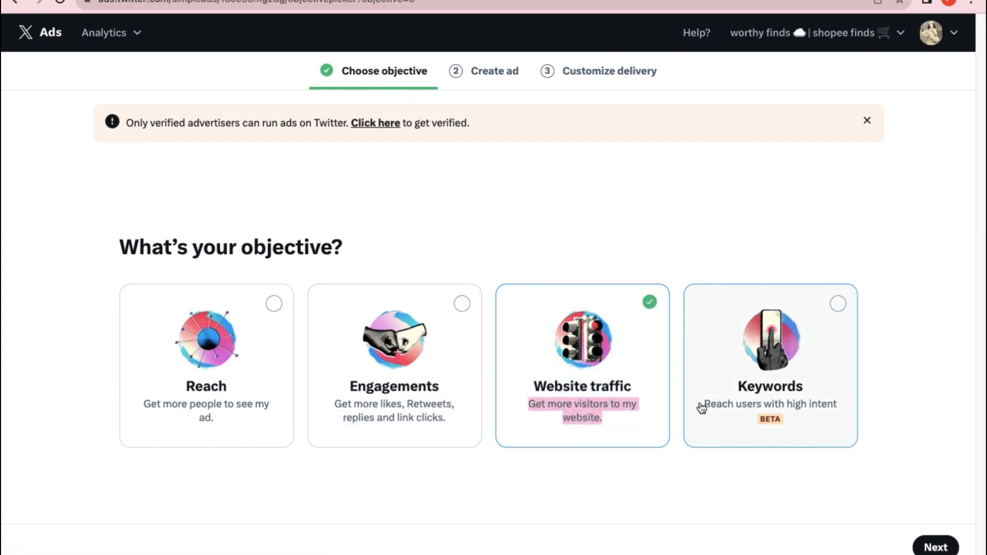
drag(702, 408, 862, 406)
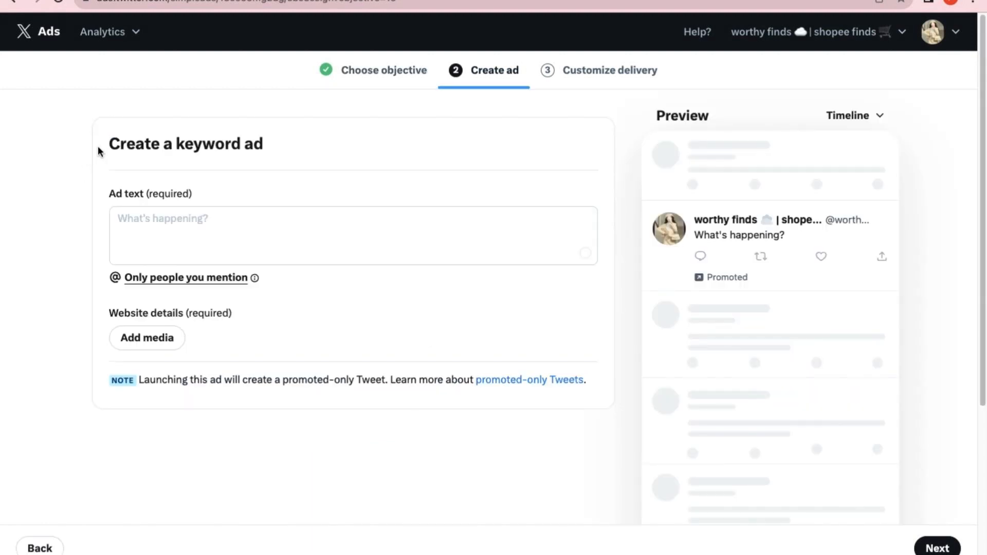
Upload the logo image from the device as media for the keyword ad, crop it to 1:1 and save it.
drag(99, 149, 309, 154)
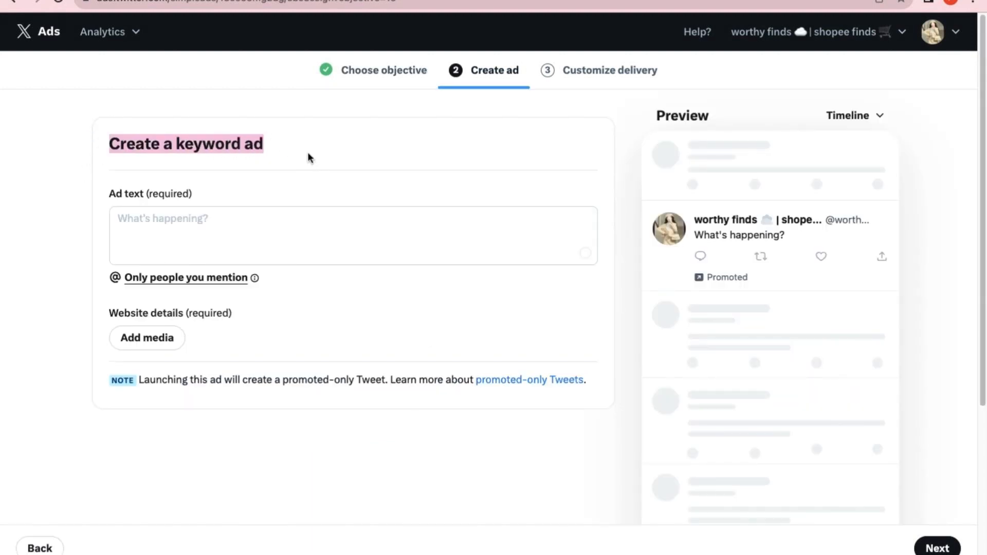
click(215, 223)
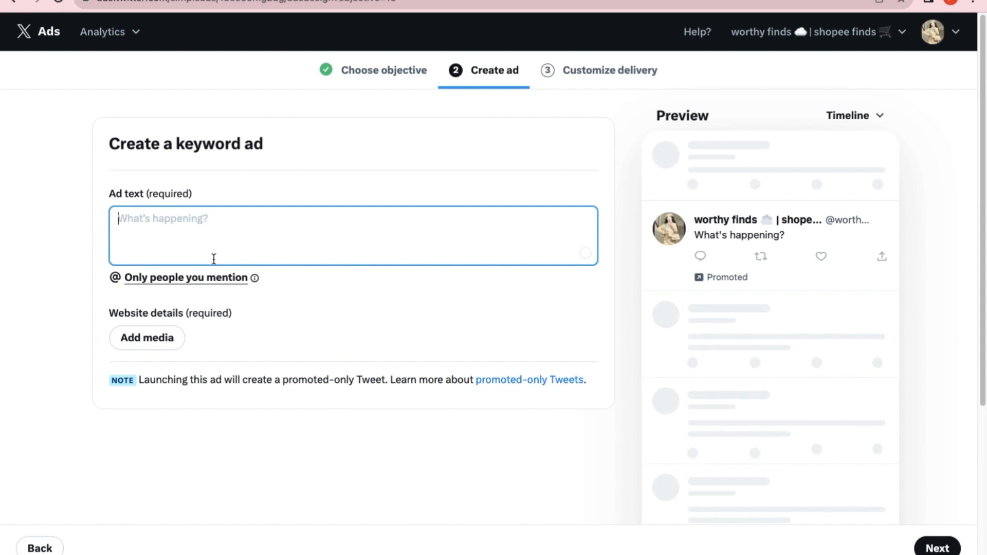
click(160, 344)
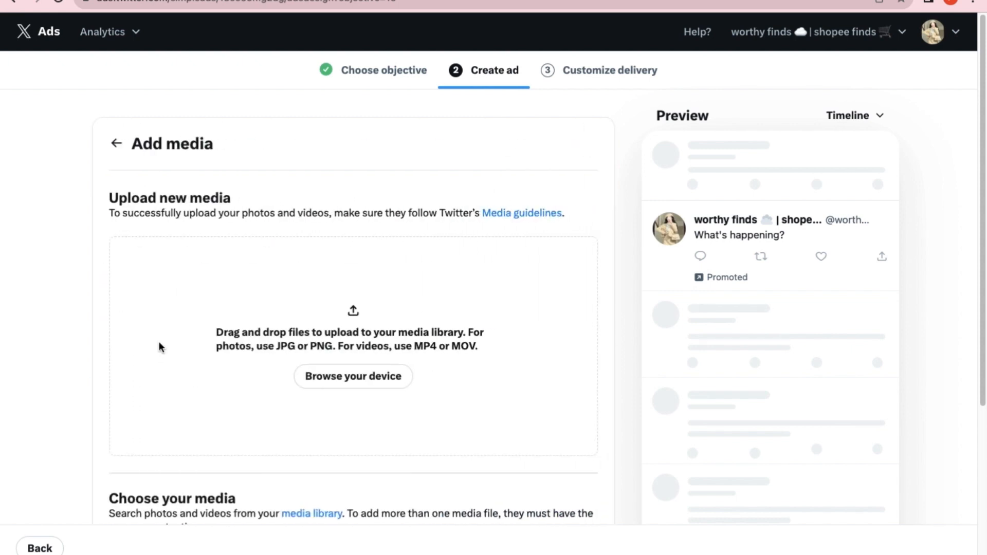
click(321, 380)
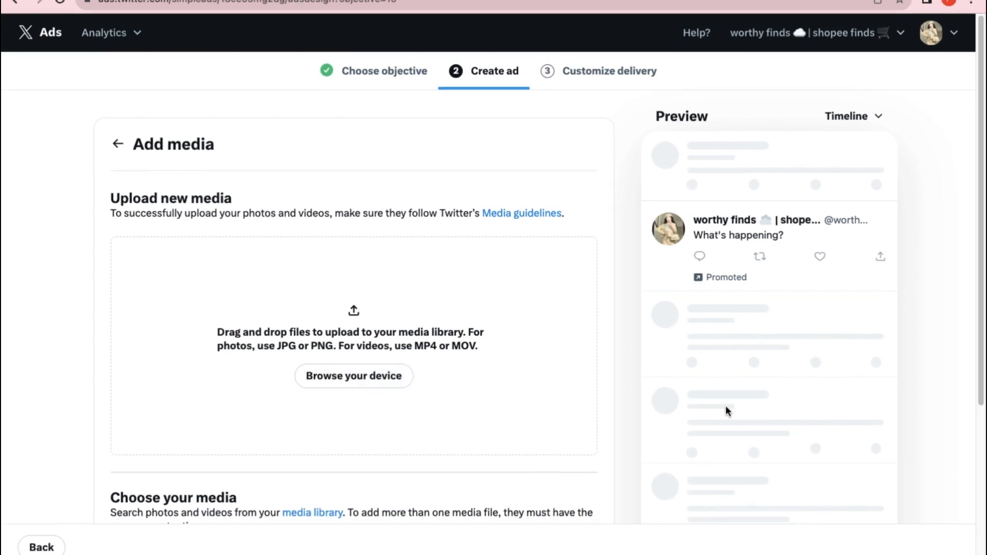
drag(392, 340, 434, 319)
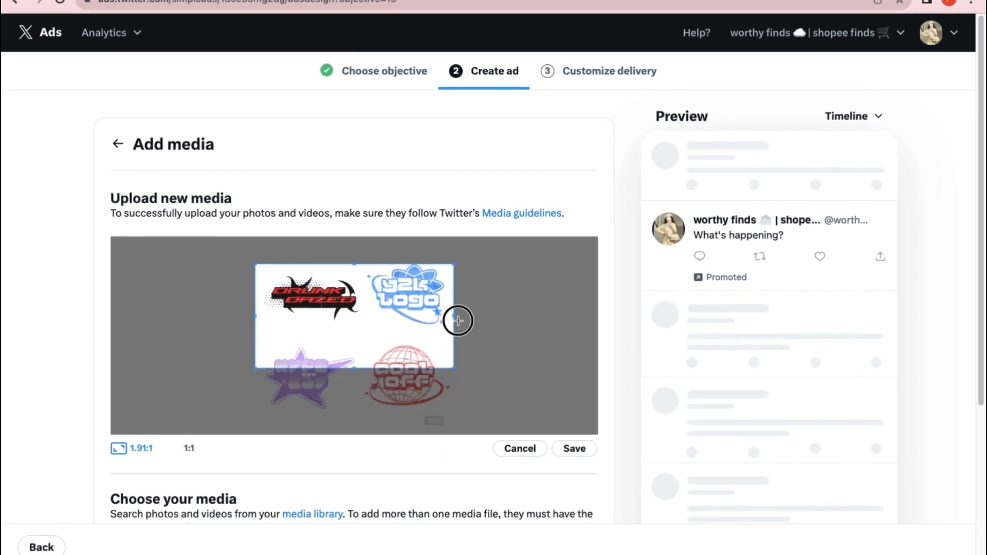
click(171, 445)
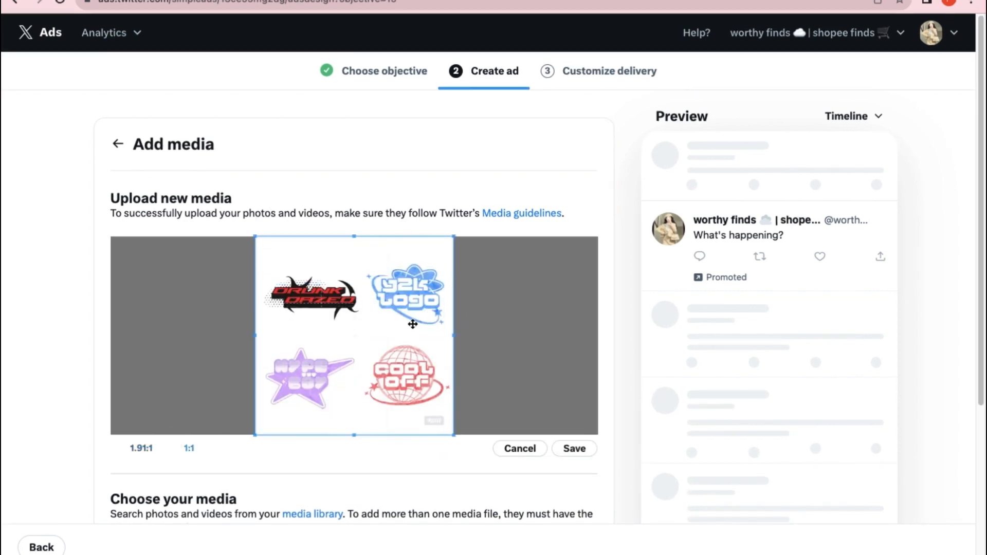
click(574, 449)
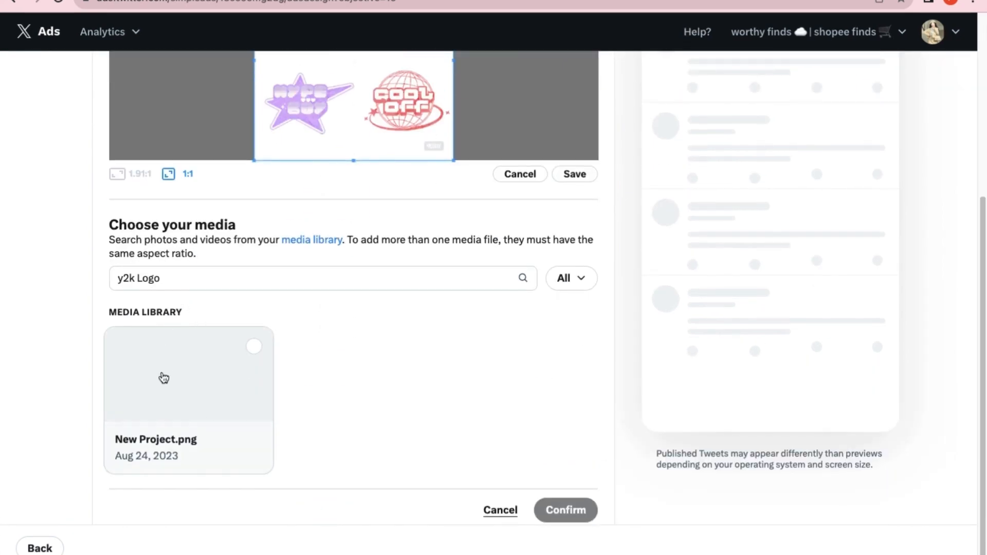
Choose New Project.png from the media library as the ad's media.
click(253, 346)
click(567, 510)
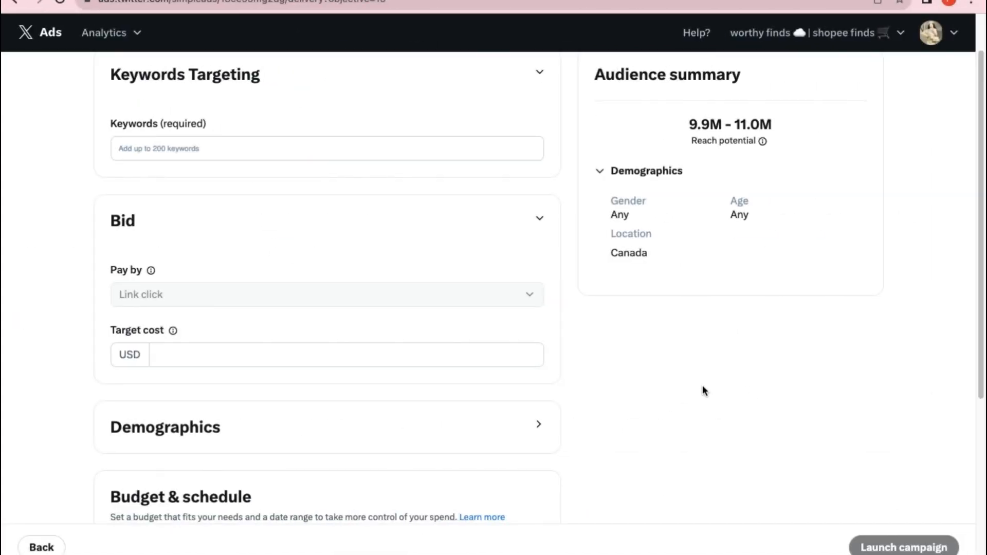
Add the keywords aesthetic, logo, y2k logos, y2k and y2k edits, and set the target cost to 500.00 USD.
scroll(704, 390, up, 1)
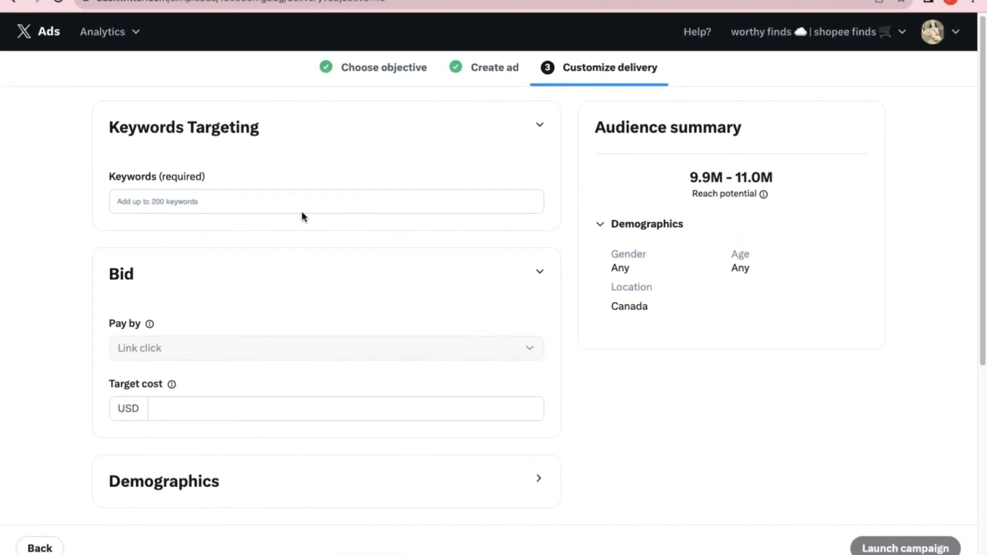
click(283, 206)
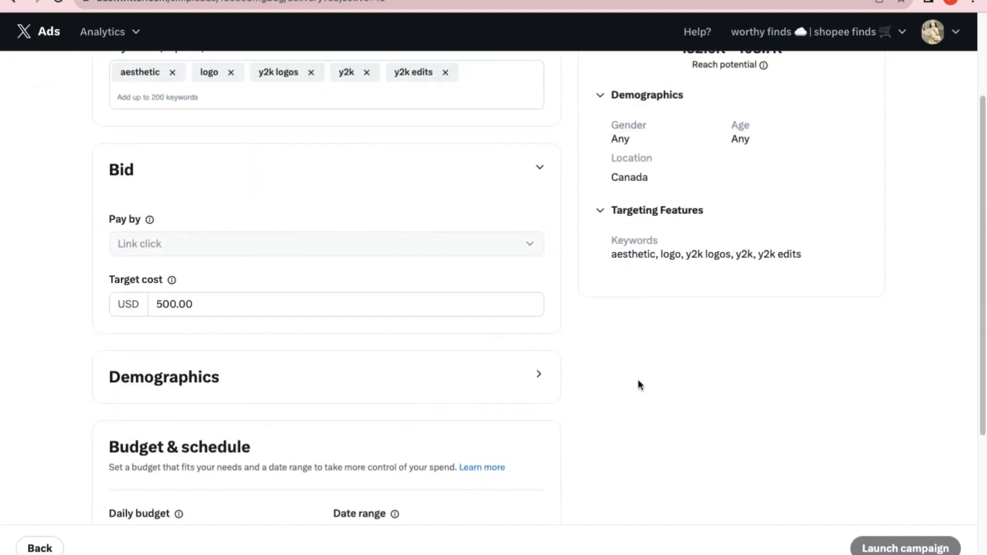
Limit the audience demographics to an age range of 18 to 34.
click(540, 376)
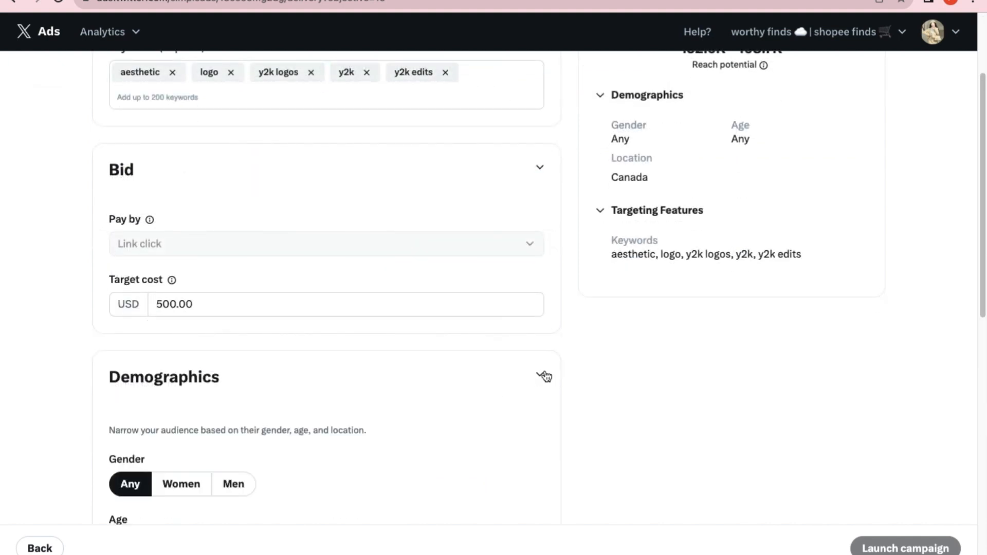
scroll(177, 309, down, 4)
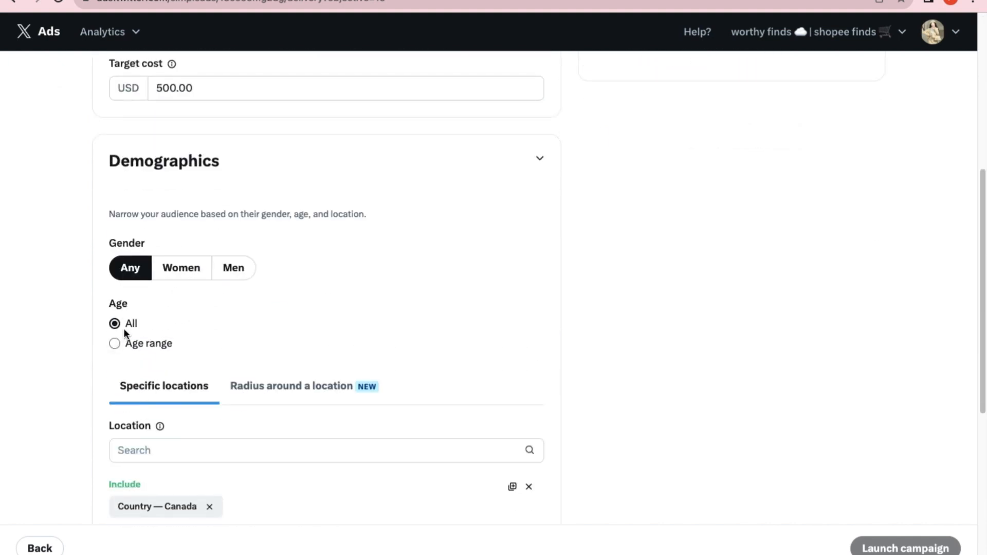
click(126, 343)
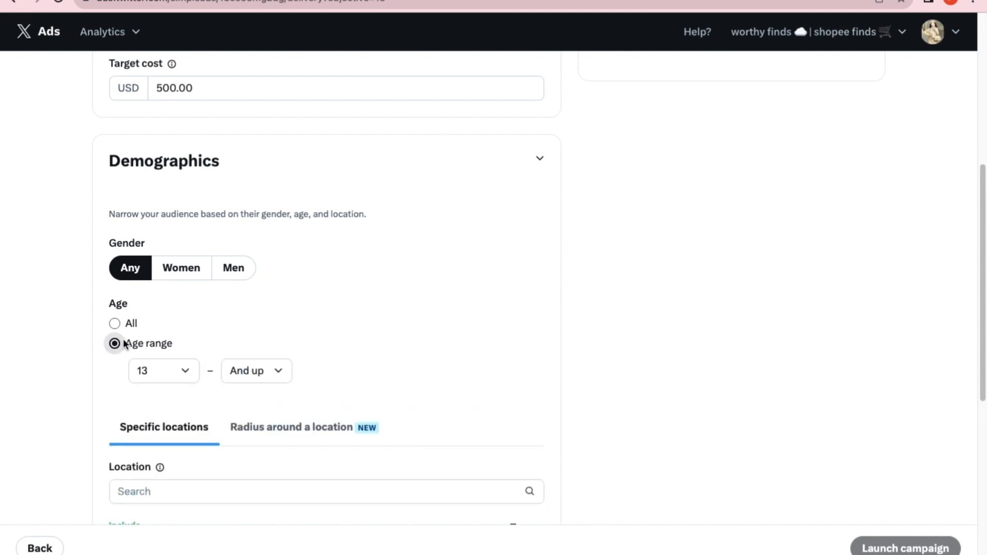
click(185, 371)
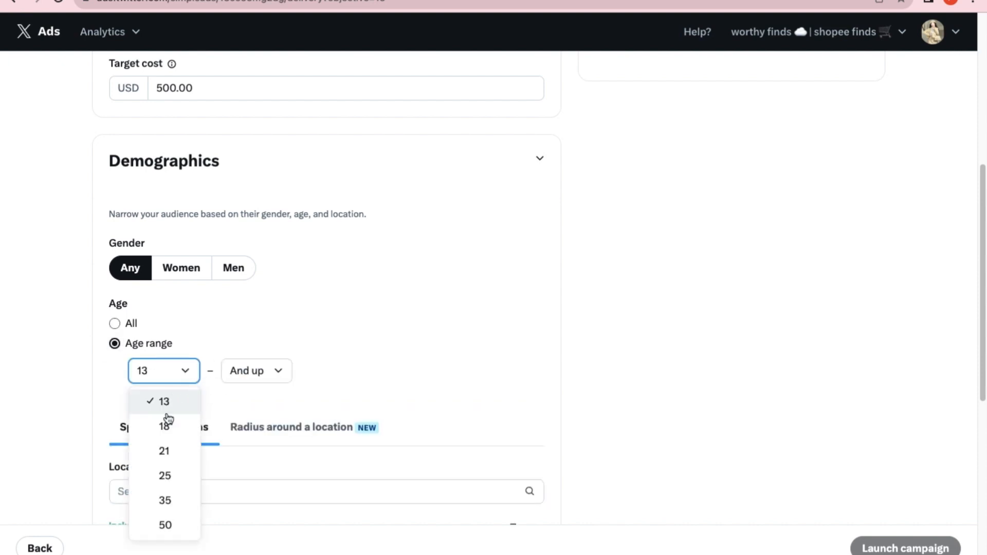
click(166, 427)
click(234, 374)
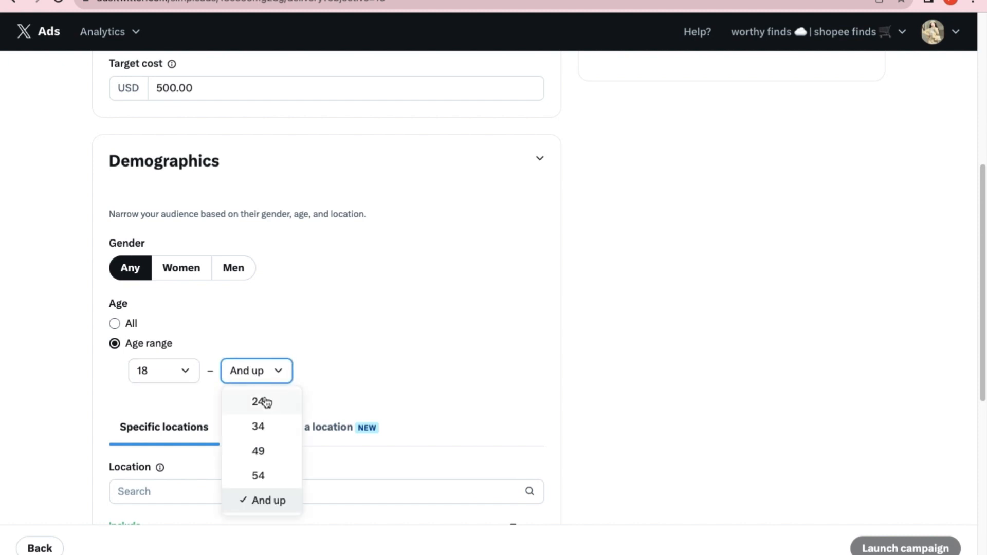
click(261, 427)
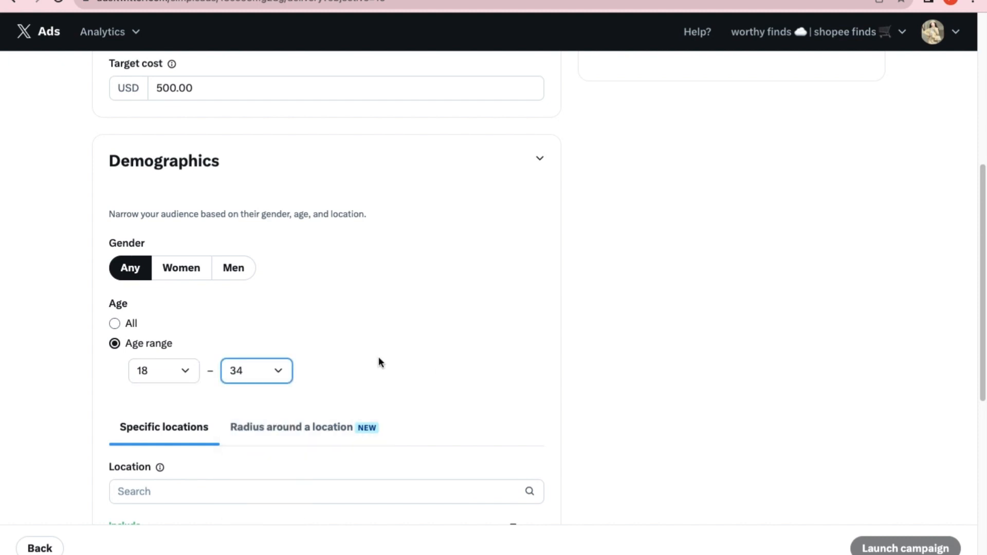
Search the audience's specific locations for "canada" and close the suggestions.
scroll(381, 331, down, 4)
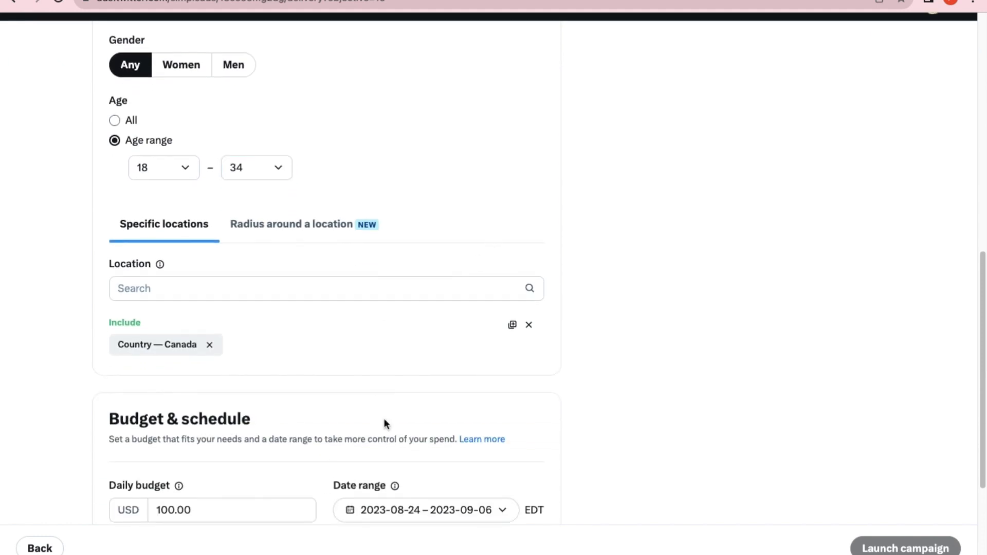
scroll(93, 281, down, 1)
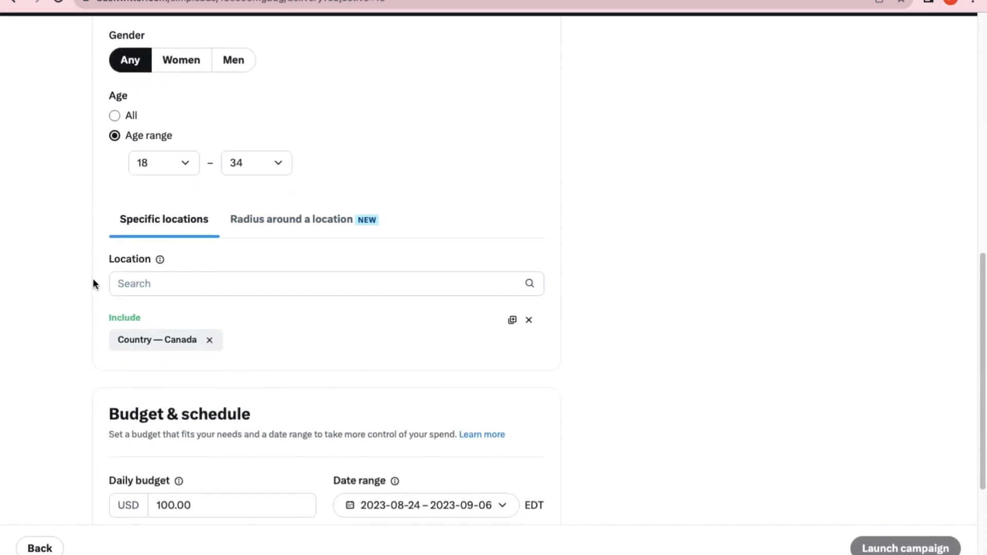
scroll(93, 284, down, 1)
click(200, 245)
text(ca)
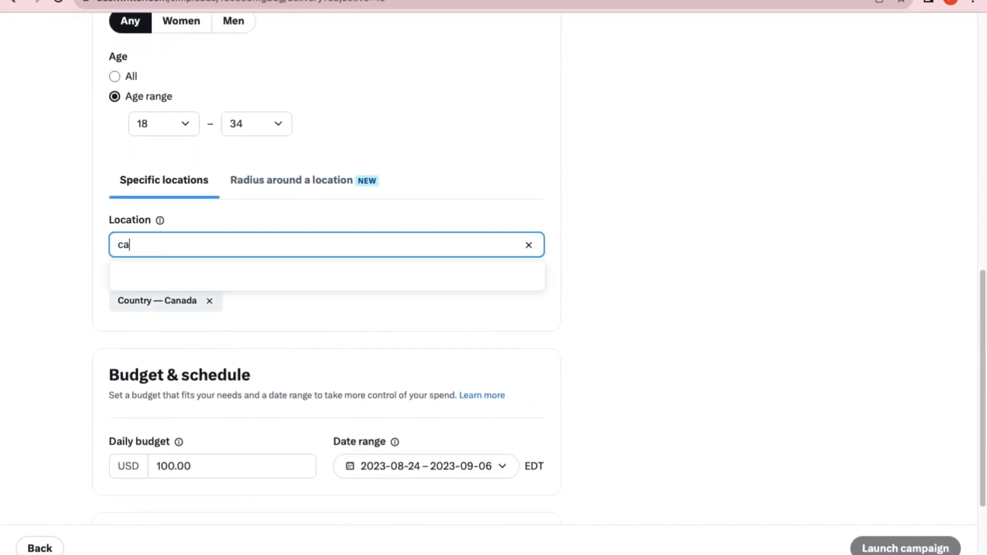
text(nada)
key(BackSpace)
key(BackSpace)
text(ada)
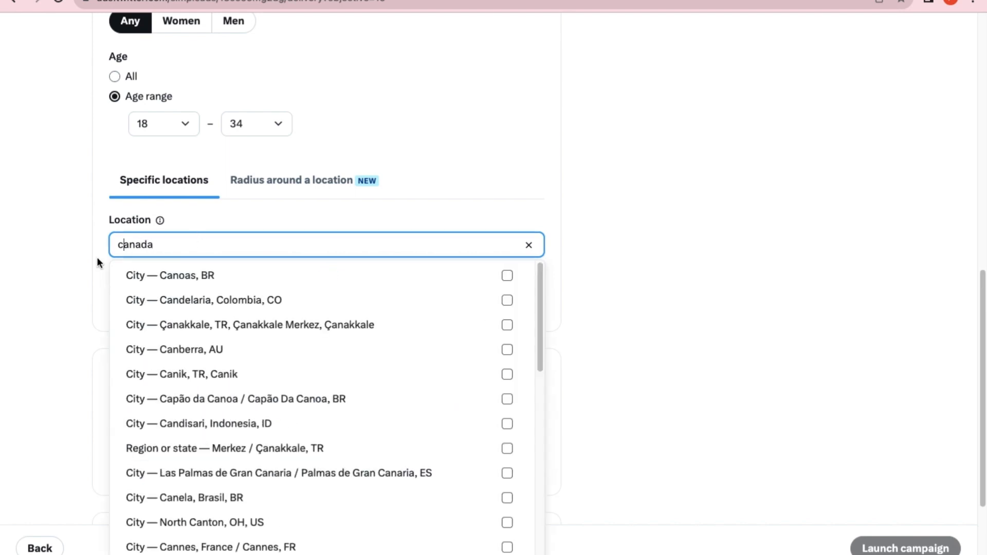
scroll(265, 423, down, 10)
click(90, 360)
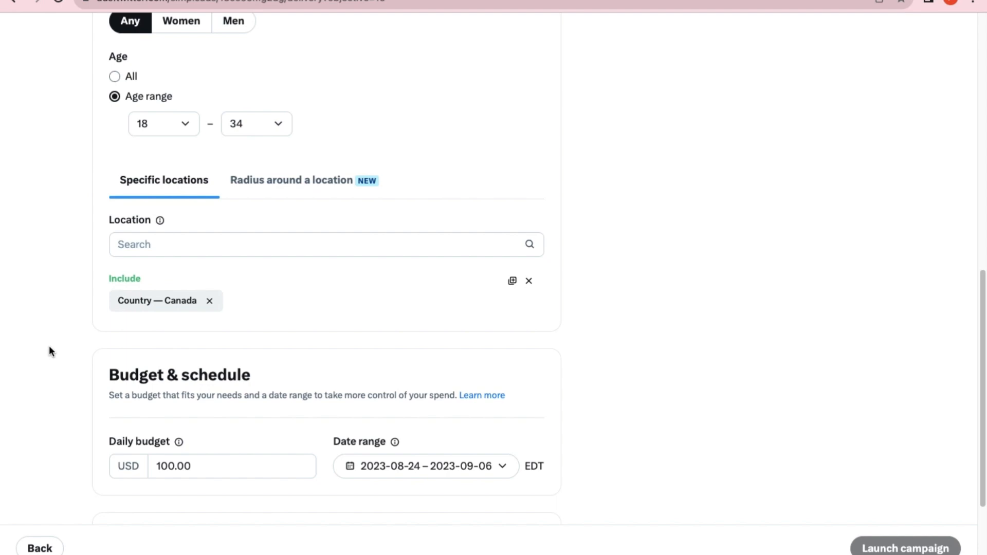
Set the campaign's daily budget to 500.00 USD.
scroll(170, 399, down, 2)
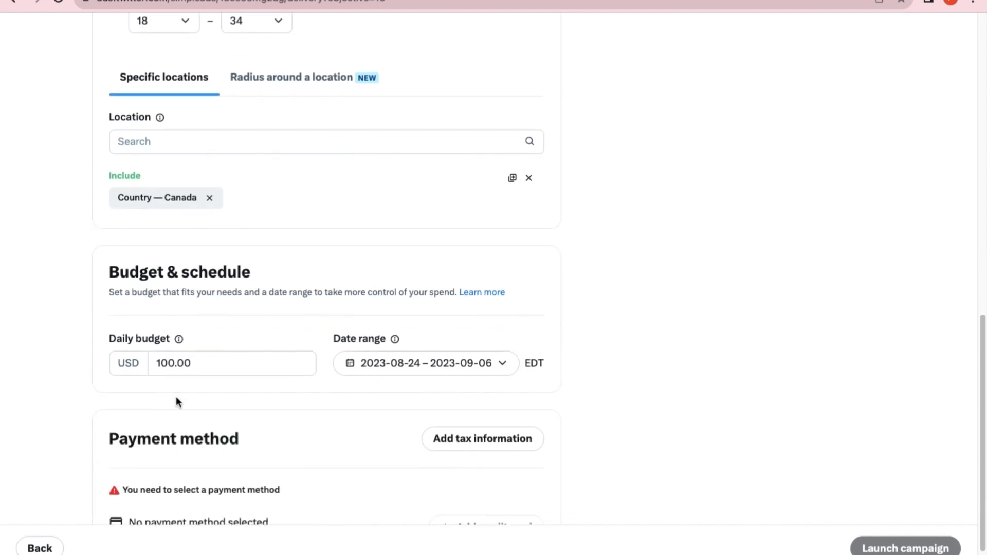
scroll(172, 396, down, 1)
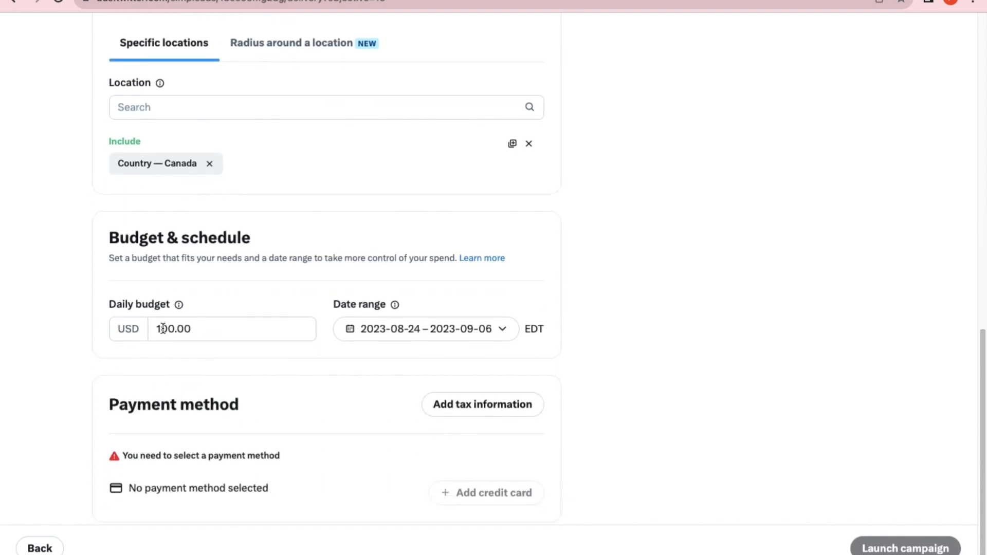
click(163, 329)
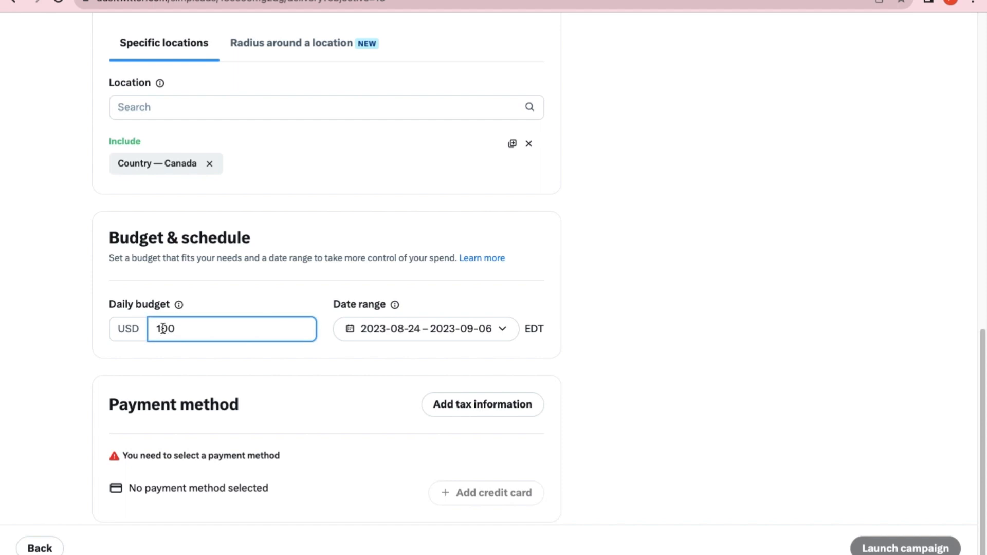
key(BackSpace)
text(5)
click(204, 366)
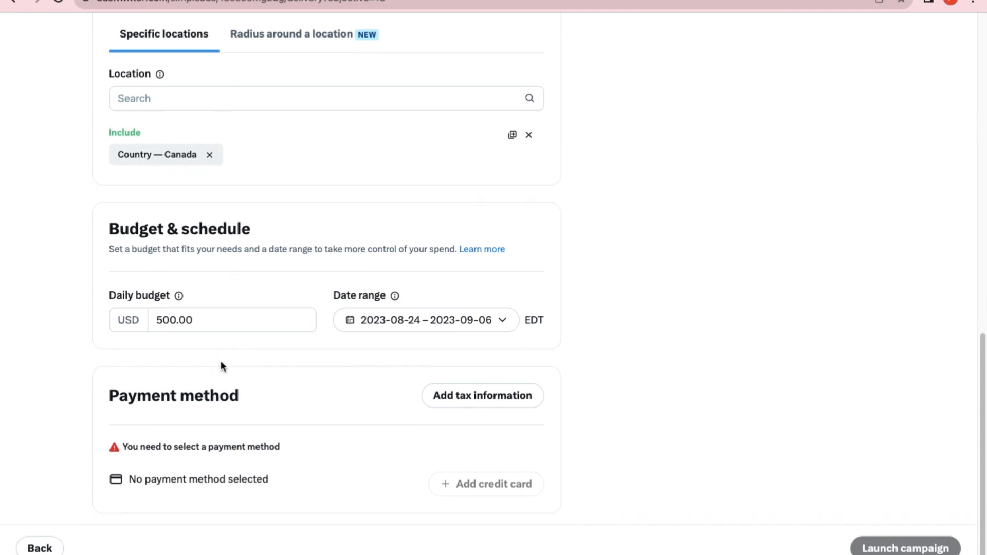
Check the reach potential in the audience summary.
scroll(221, 360, up, 20)
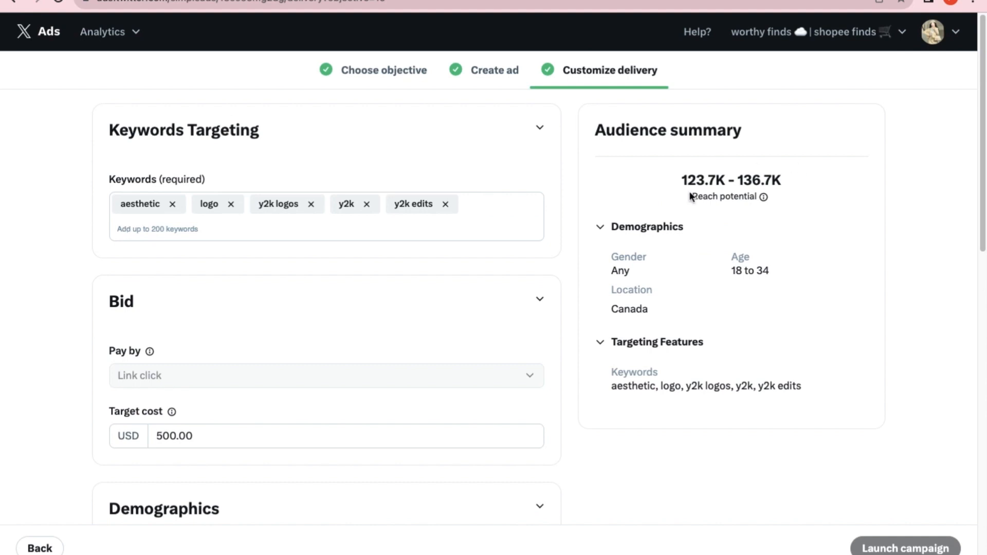
drag(678, 179, 814, 177)
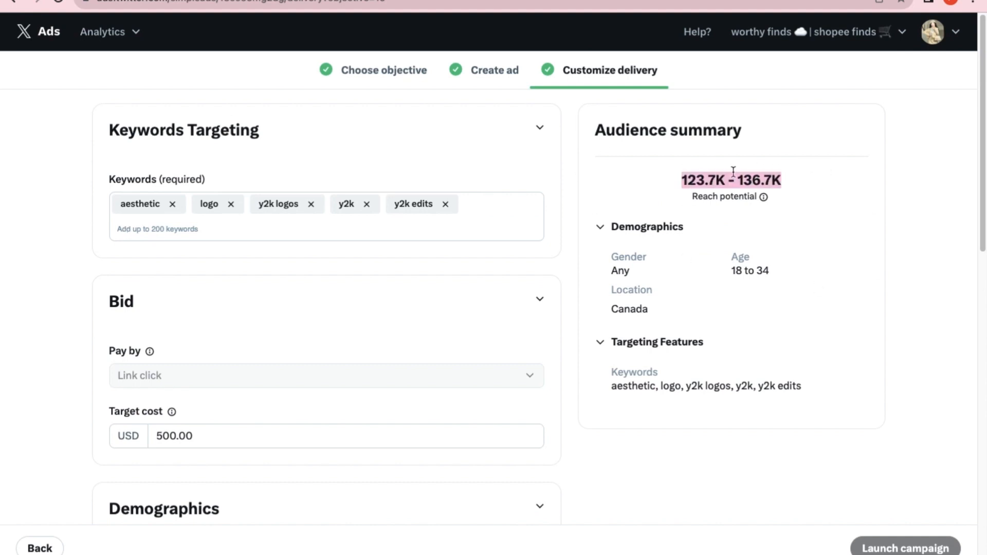
click(70, 186)
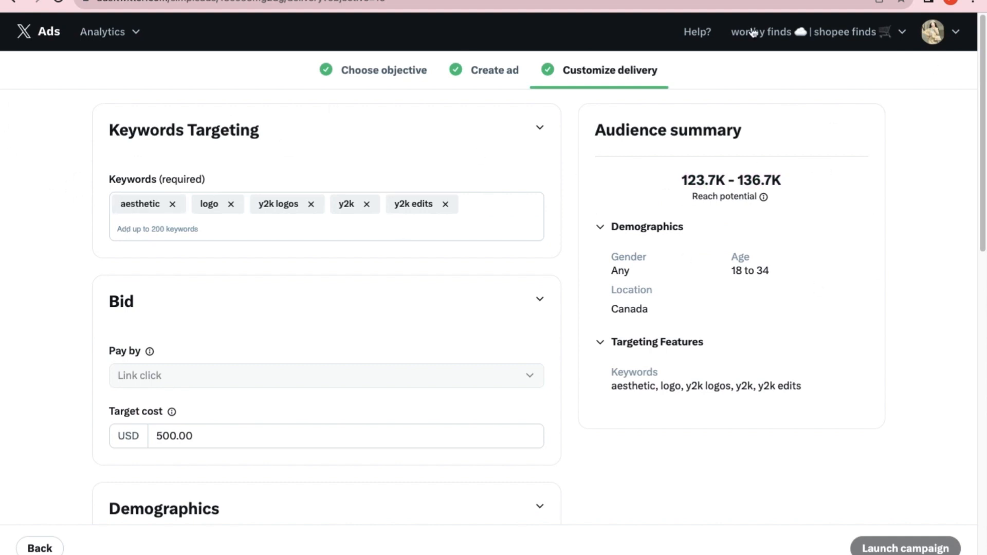
Remove all existing targeting keywords: aesthetic, logo, y2k logos, y2k and y2k edits.
click(171, 204)
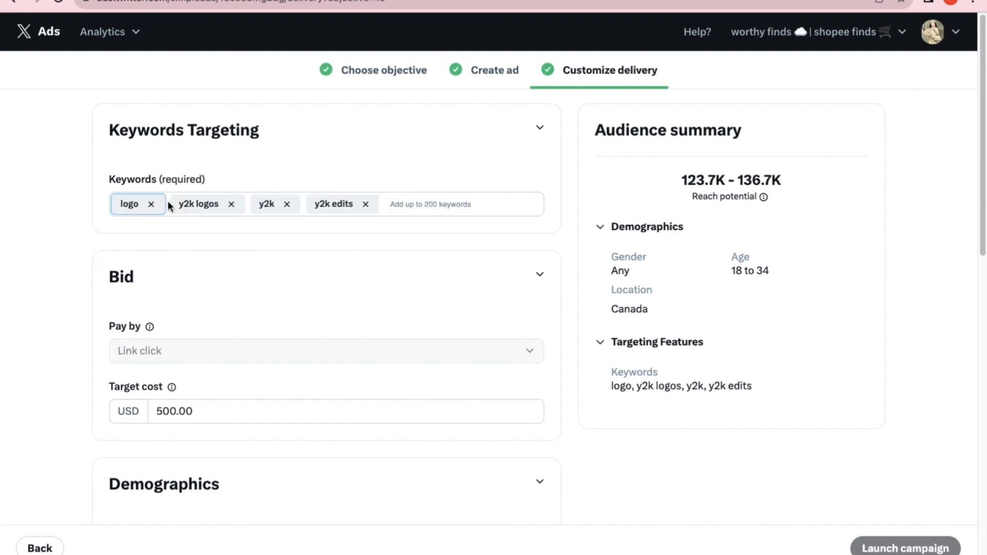
click(152, 204)
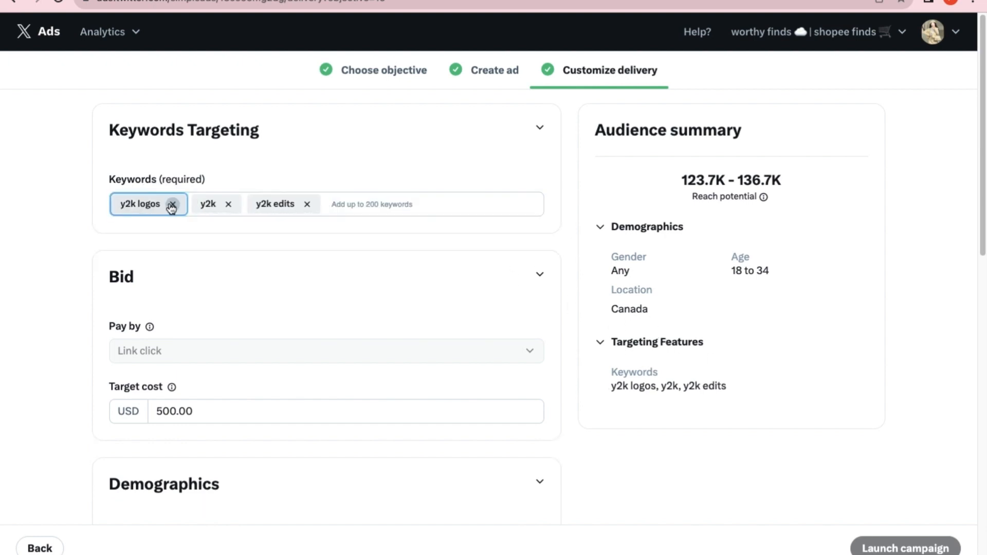
click(173, 204)
click(224, 204)
click(148, 204)
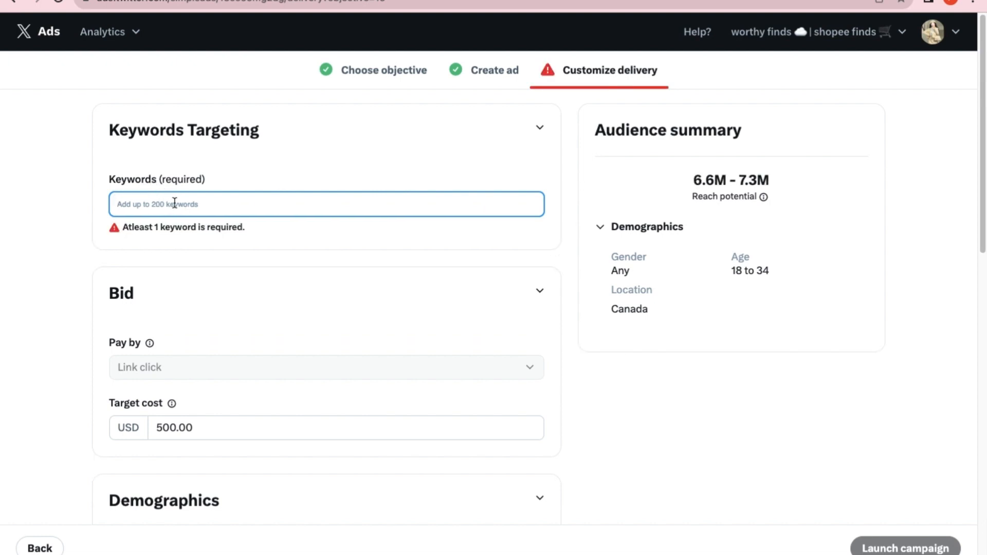
Add "business logo" as a targeting keyword and check the reach potential in the audience summary.
text(business)
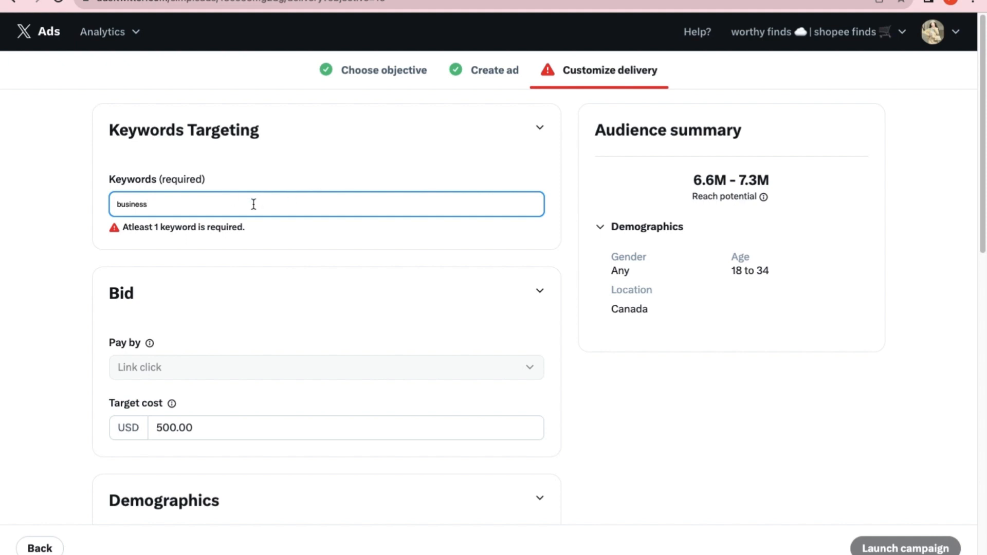
text( logo)
key(Return)
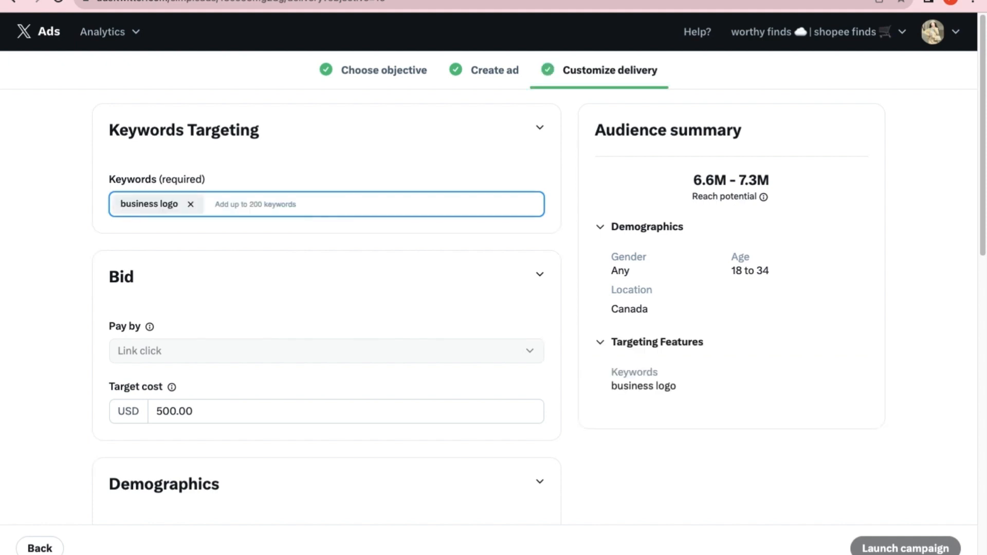
click(693, 178)
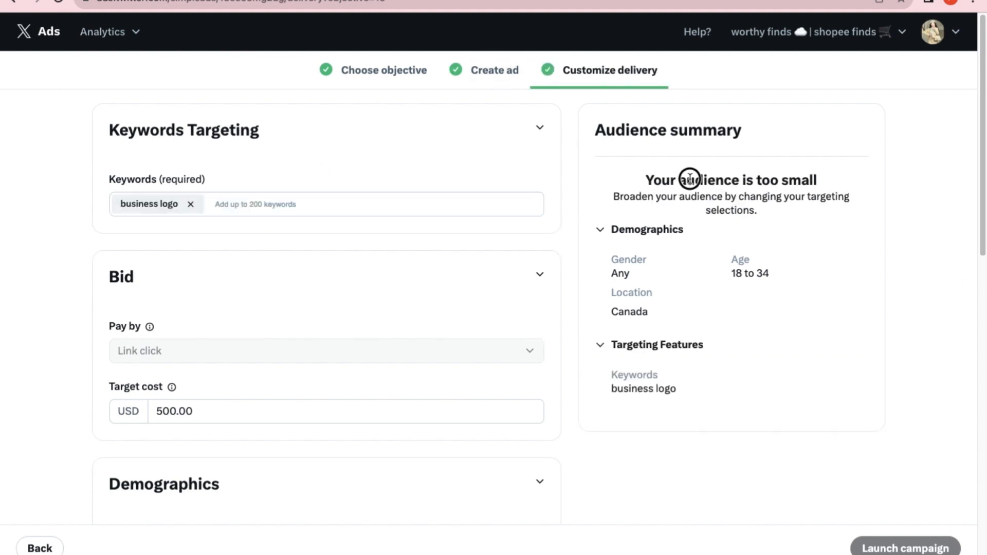
Replace the "business logo" targeting keyword with "business".
click(230, 205)
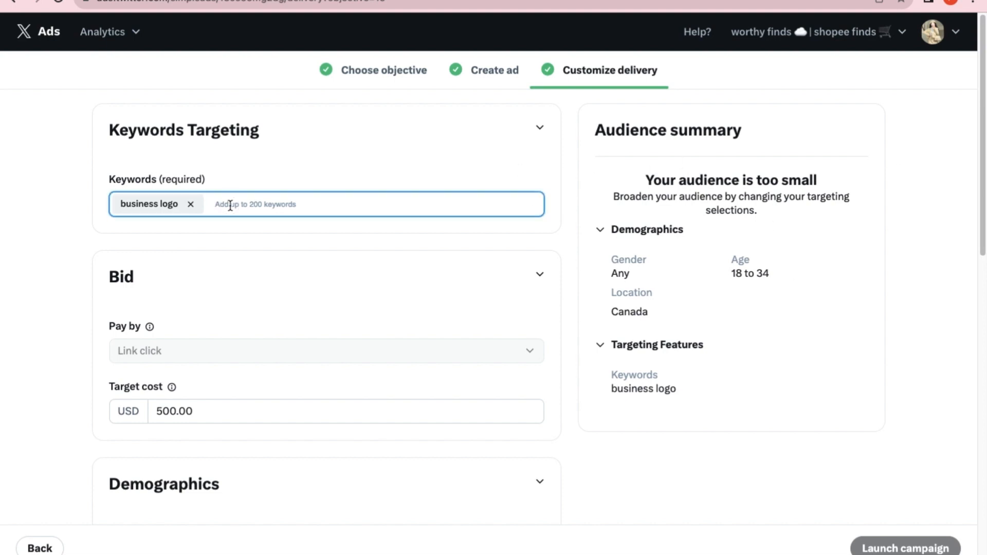
text(business)
key(Return)
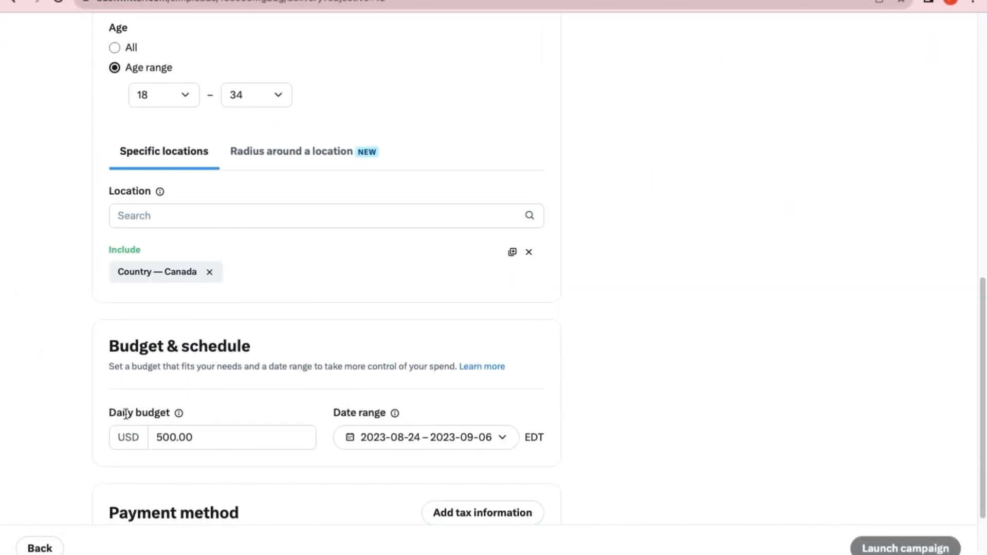
Review the campaign's location, budget, date range and payment method sections, and the keywords and audience summary.
scroll(204, 301, down, 2)
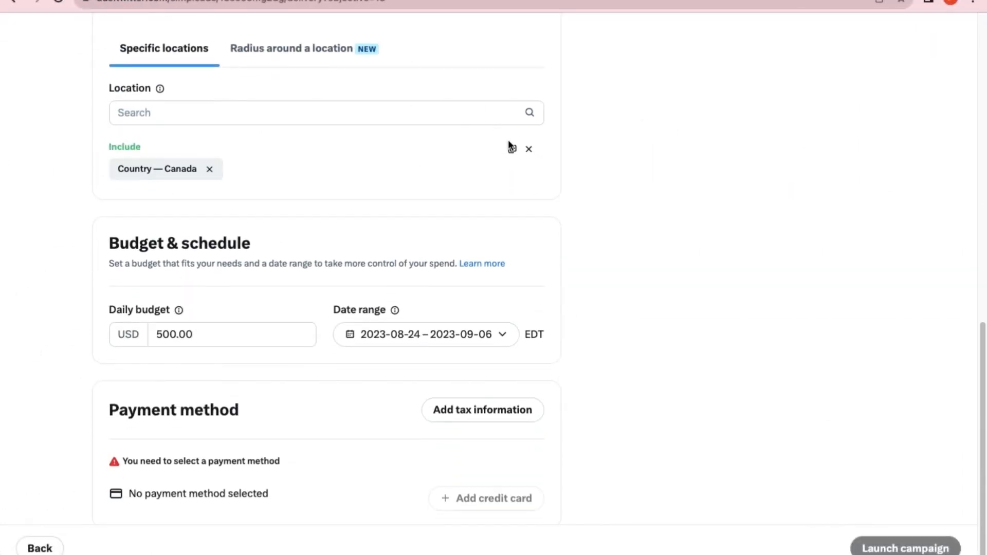
scroll(362, 259, down, 1)
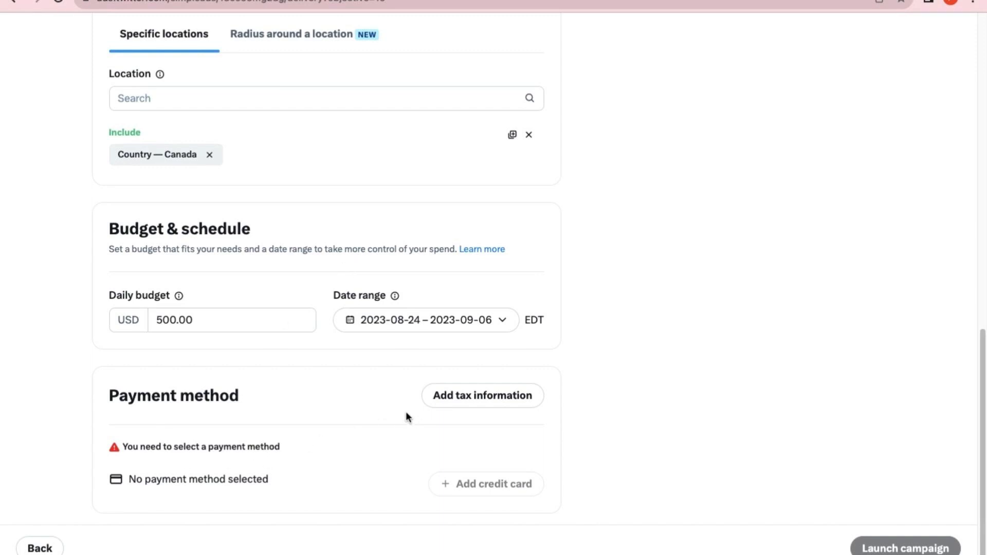
scroll(280, 103, up, 2)
scroll(192, 208, up, 6)
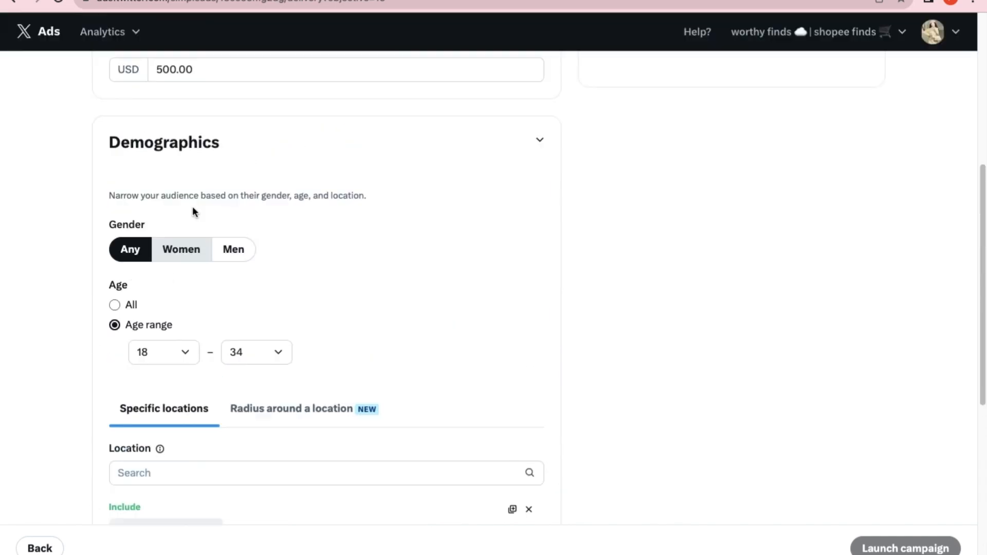
scroll(193, 209, up, 6)
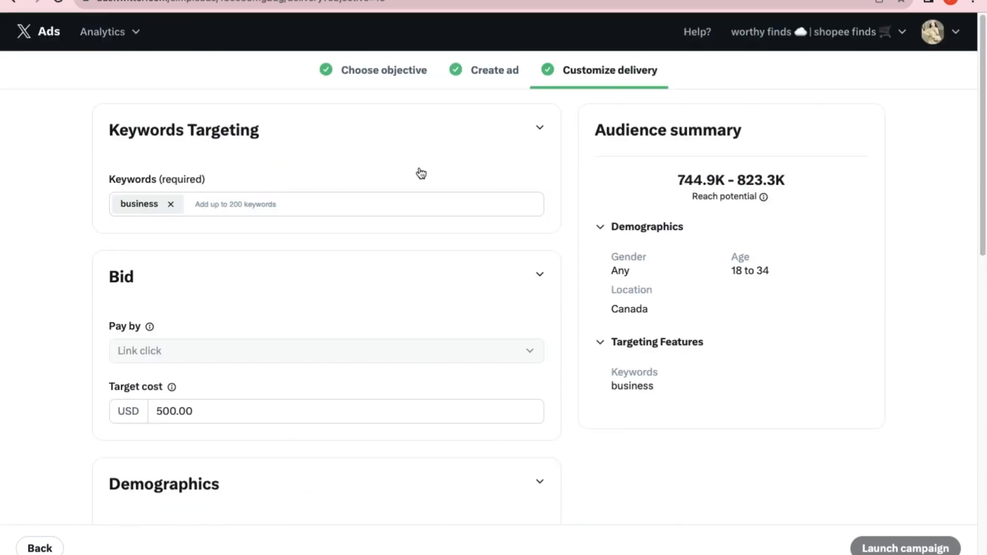
scroll(752, 288, down, 10)
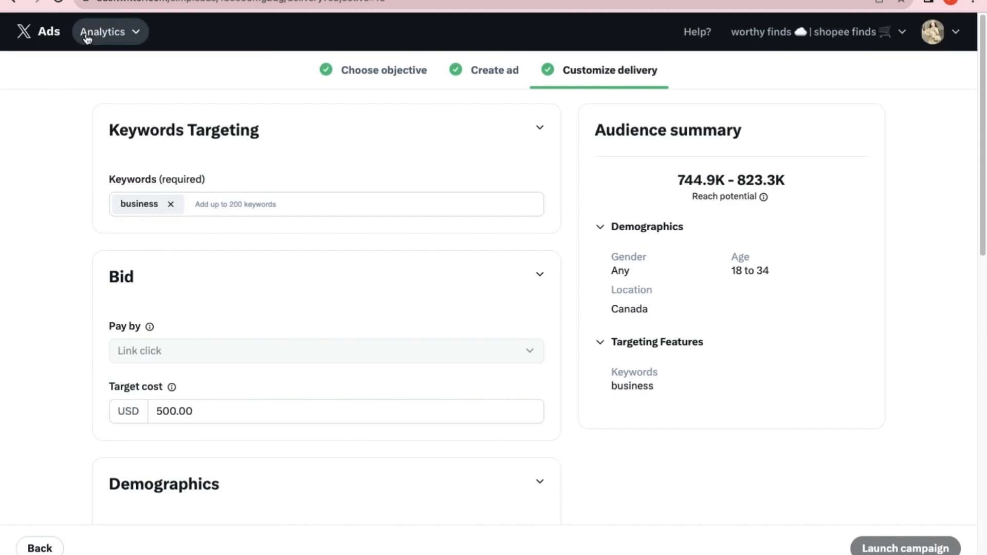
Open the analytics Account home, leaving the campaign form without saving, and view the account's performance summary.
click(136, 32)
click(120, 72)
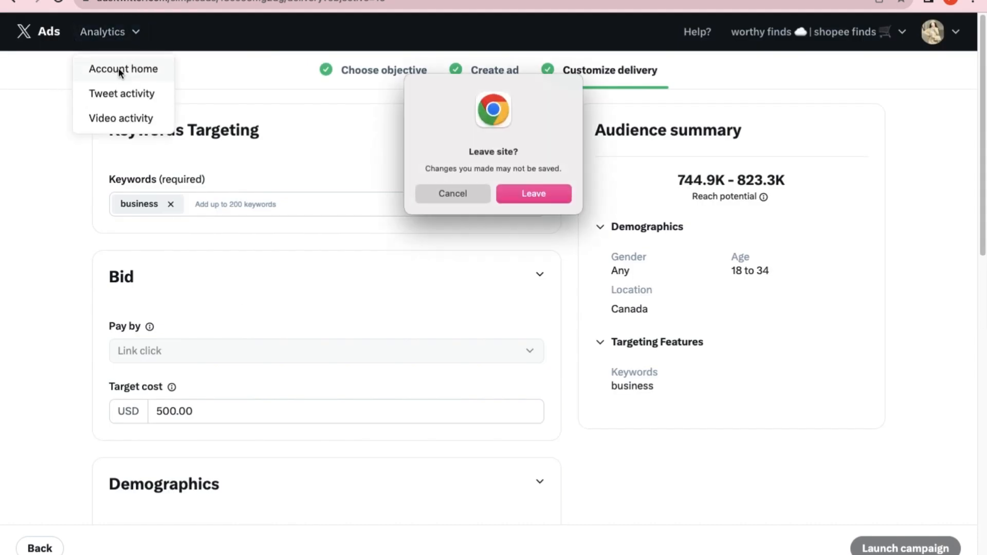
click(537, 193)
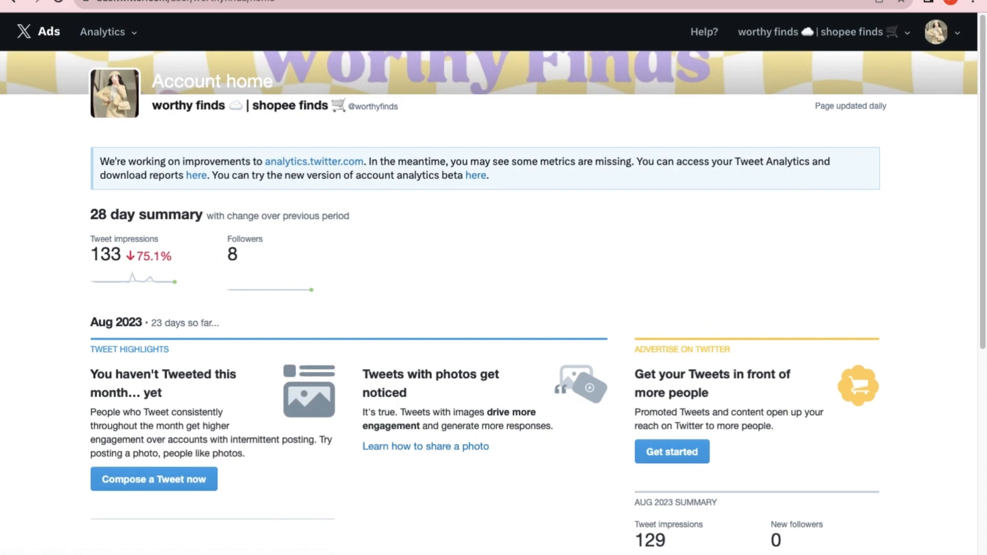
scroll(606, 322, down, 2)
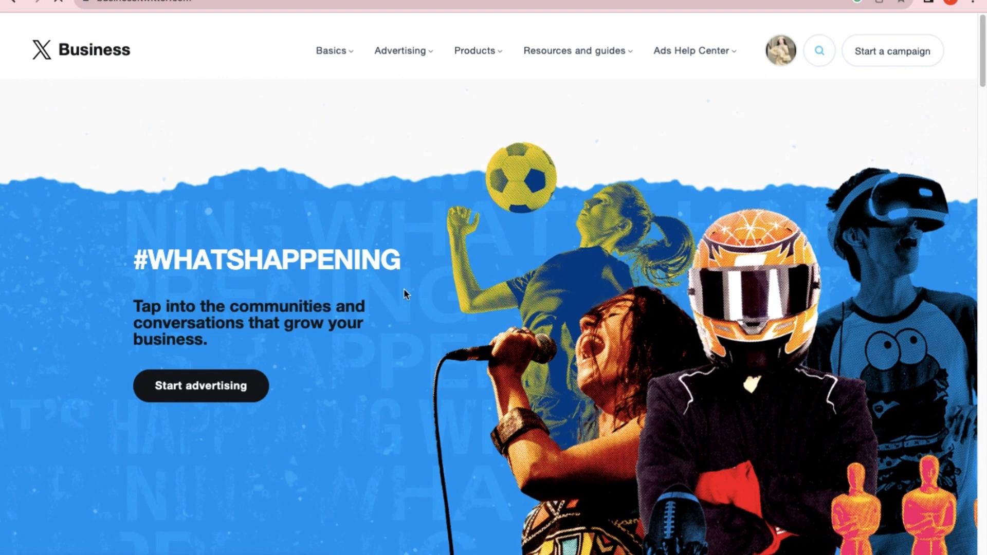
Look through the X Business home page, including the "I want to:" options.
scroll(404, 294, down, 5)
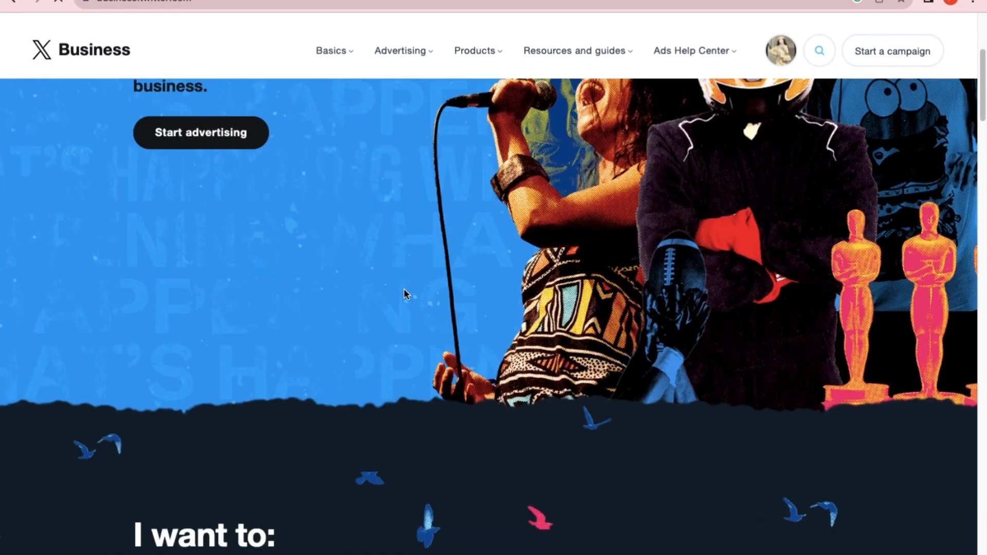
scroll(404, 294, down, 5)
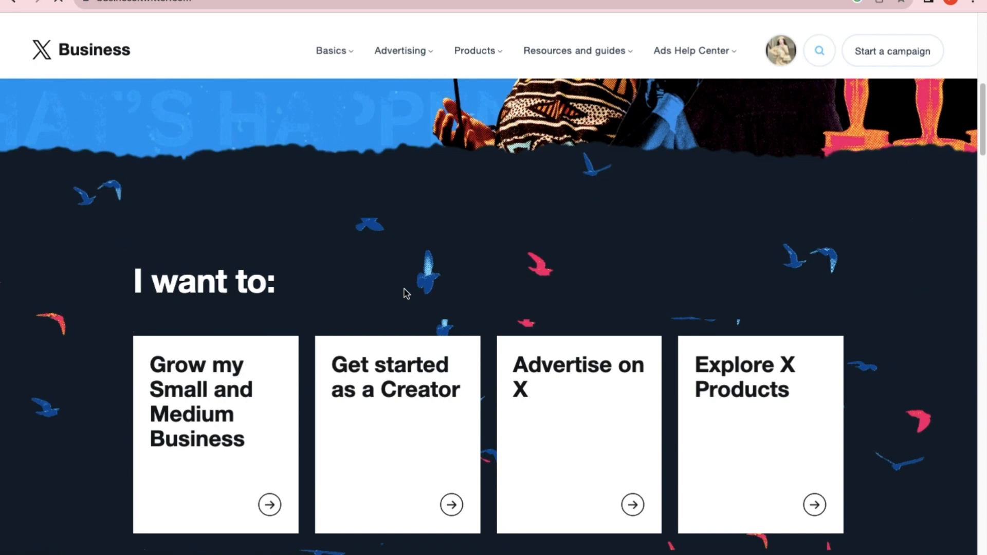
scroll(406, 294, up, 4)
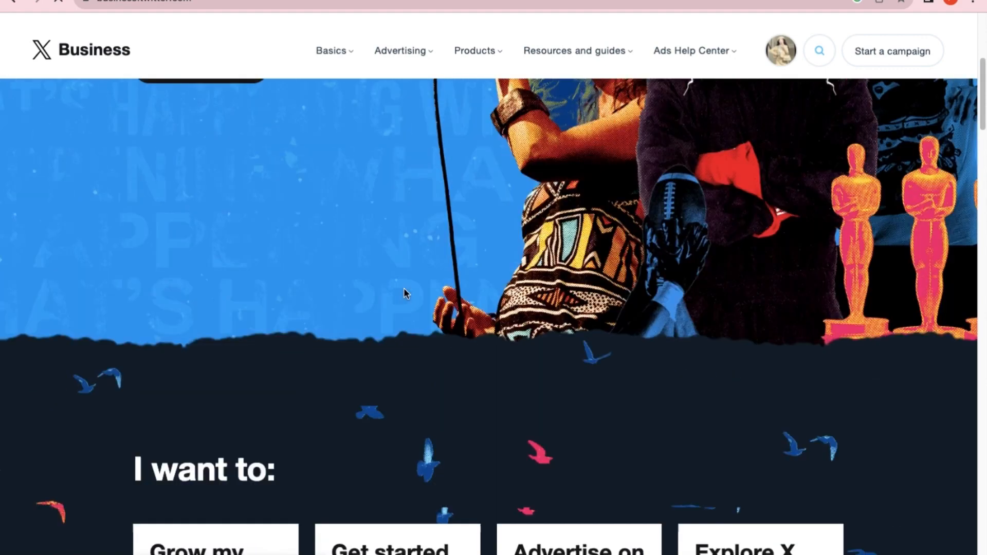
scroll(405, 294, up, 2)
scroll(405, 294, up, 6)
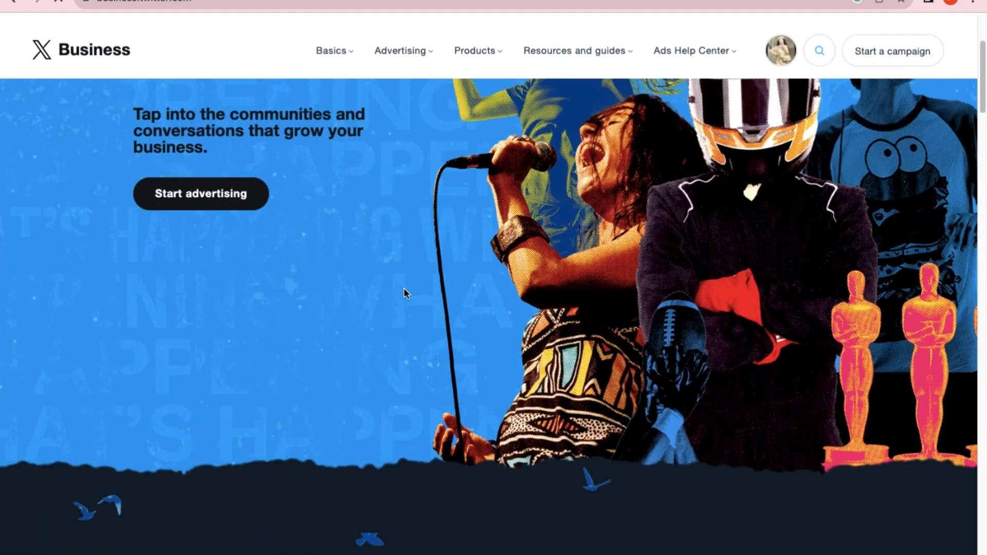